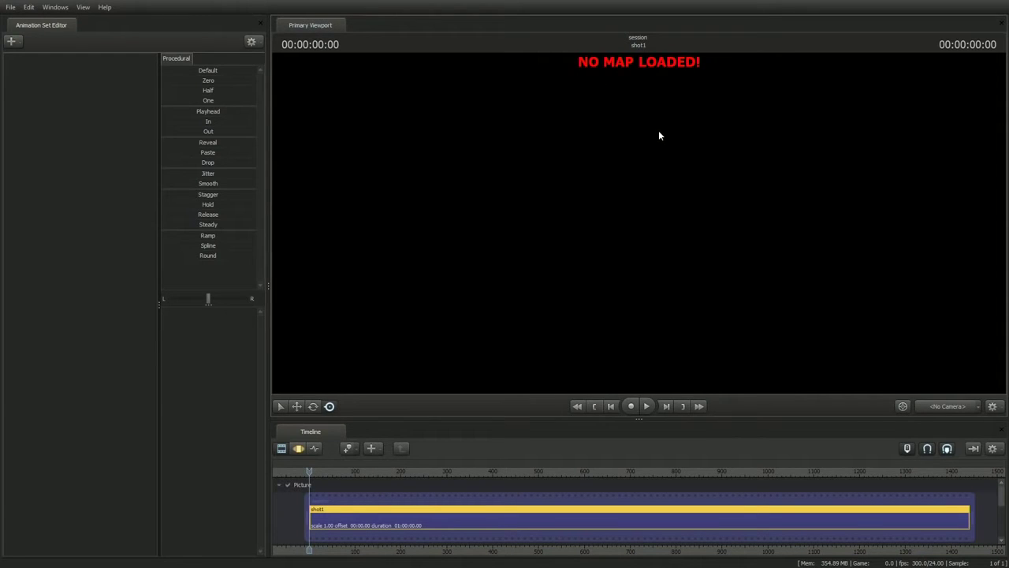
Load the map cp_mountainlab.bsp into the session, filtering the map list by "moun" across all mods
{"action": "right_click", "coordinate": [596, 160]}
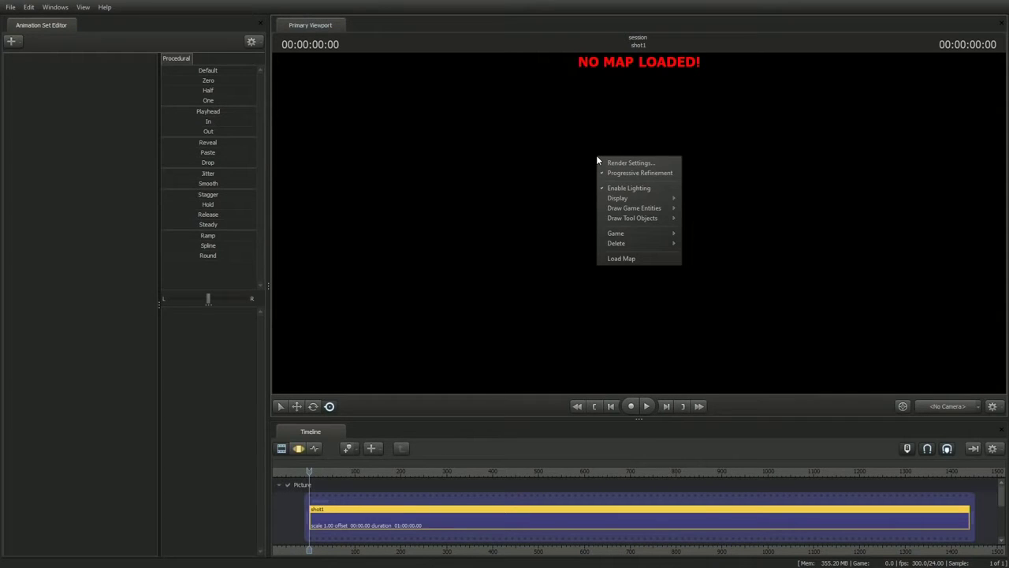
{"action": "left_click", "coordinate": [611, 260]}
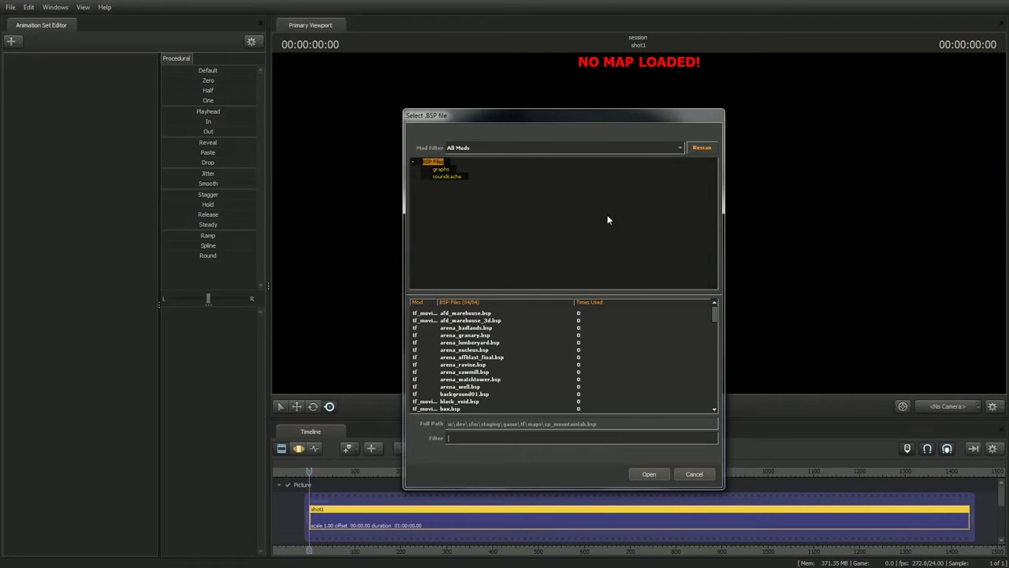
{"action": "left_click", "coordinate": [562, 150]}
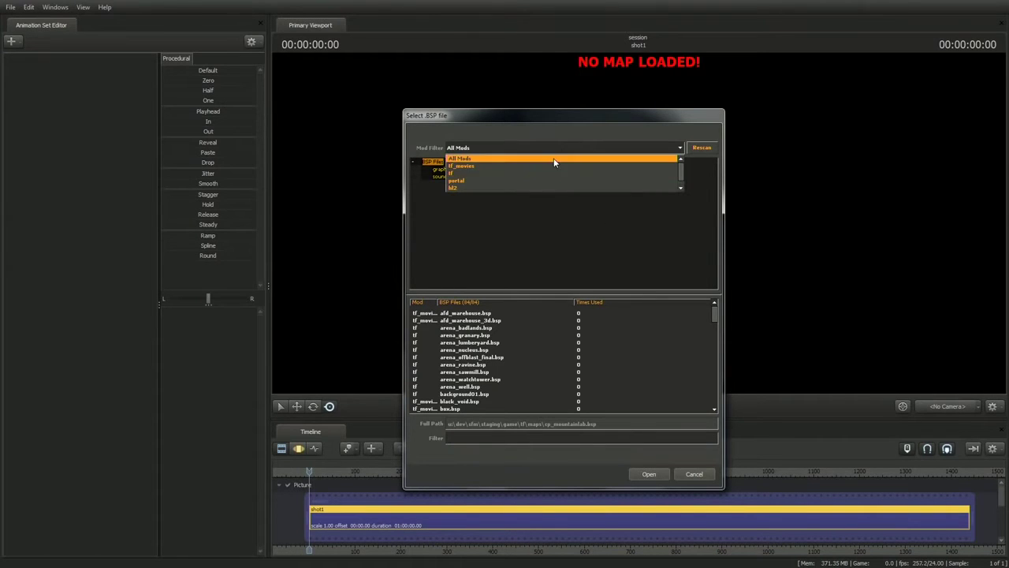
{"action": "left_click", "coordinate": [488, 158]}
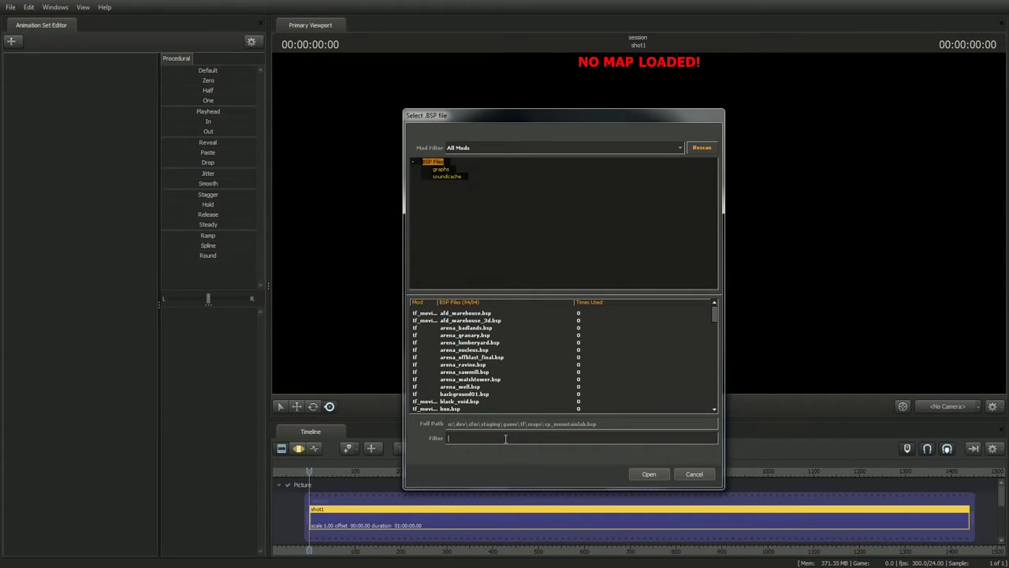
{"action": "type", "text": "moun"}
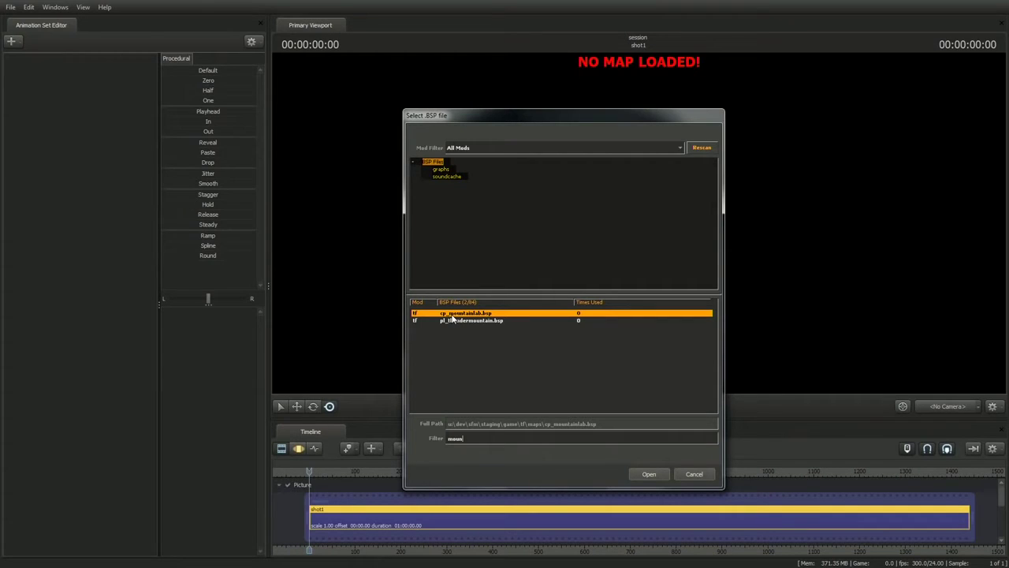
{"action": "left_click", "coordinate": [649, 474]}
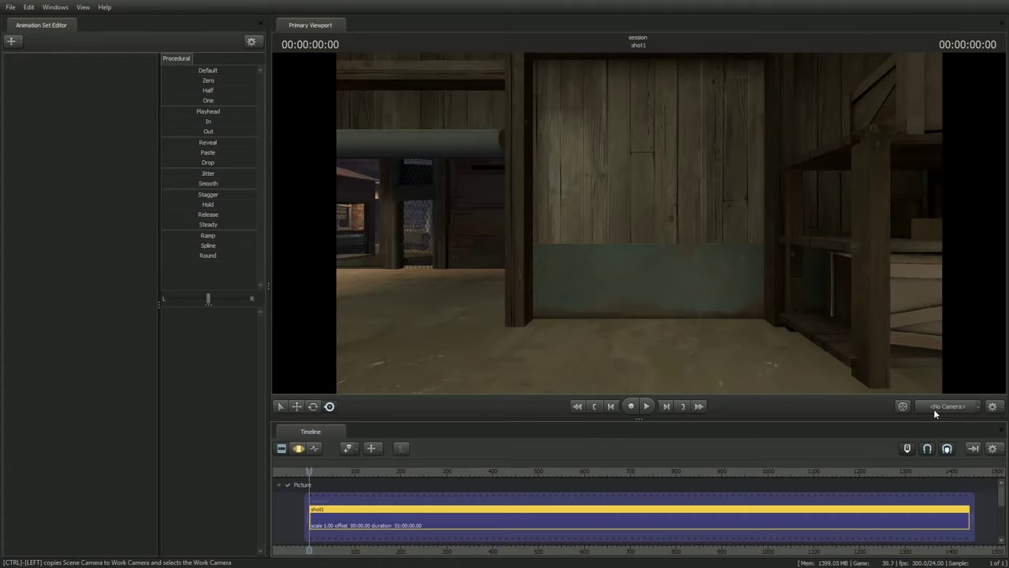
Create a new scene camera for shot1
{"action": "left_click", "coordinate": [980, 408]}
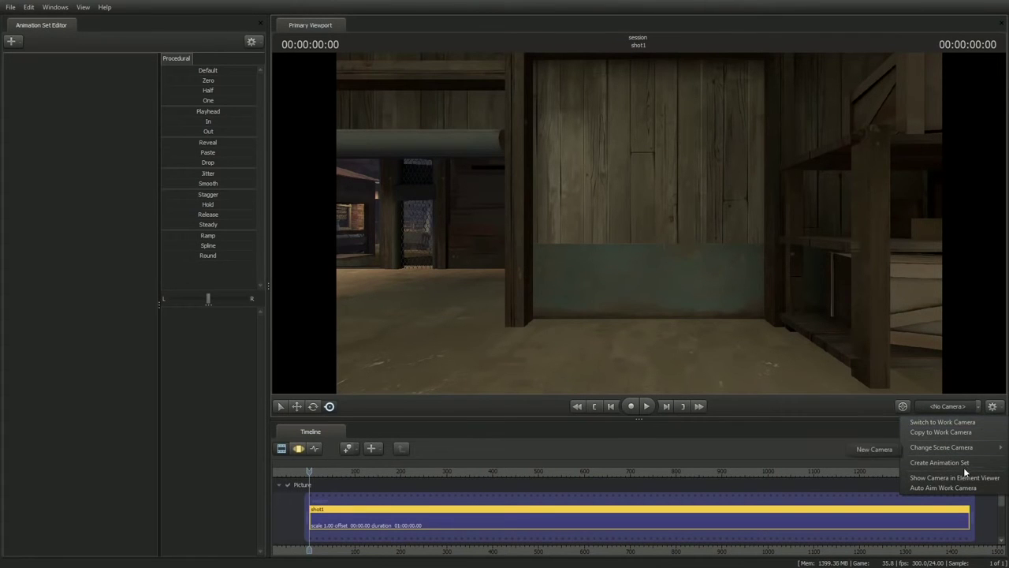
{"action": "mouse_move", "coordinate": [952, 448]}
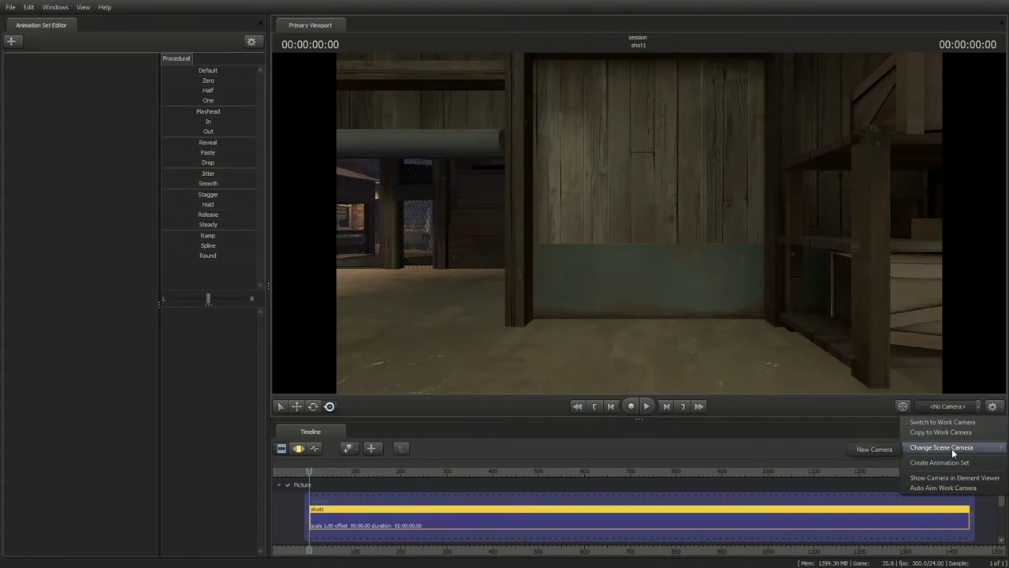
{"action": "left_click", "coordinate": [884, 453]}
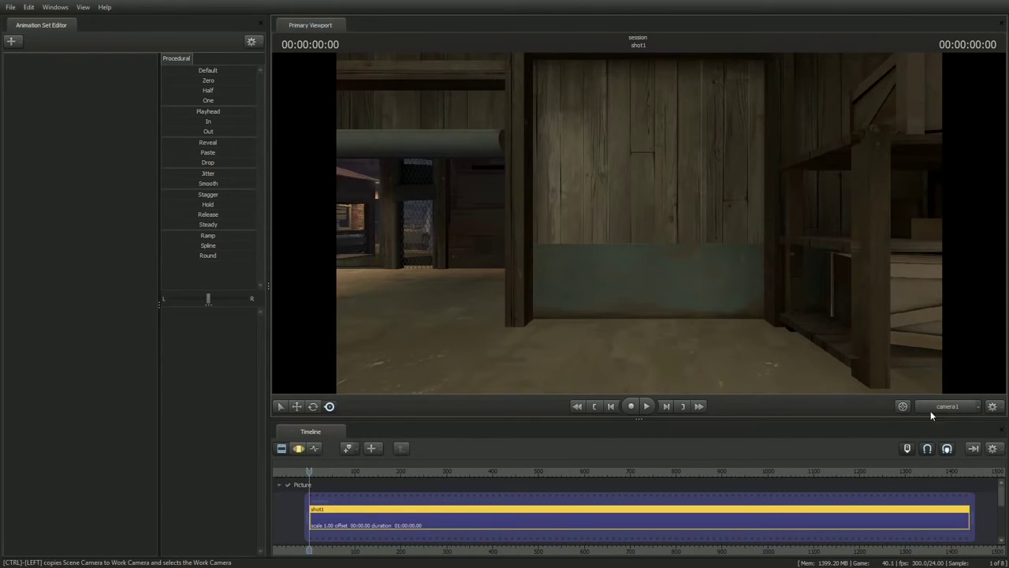
Fly the camera out of the wooden building and over the Jenkin Coal Co. area to explore the map
{"action": "left_click_drag", "start_coordinate": [626, 202], "coordinate": [918, 189]}
{"action": "key", "text": "w"}
{"action": "key", "text": "w"}
{"action": "key", "text": "s"}
{"action": "key", "text": "w"}
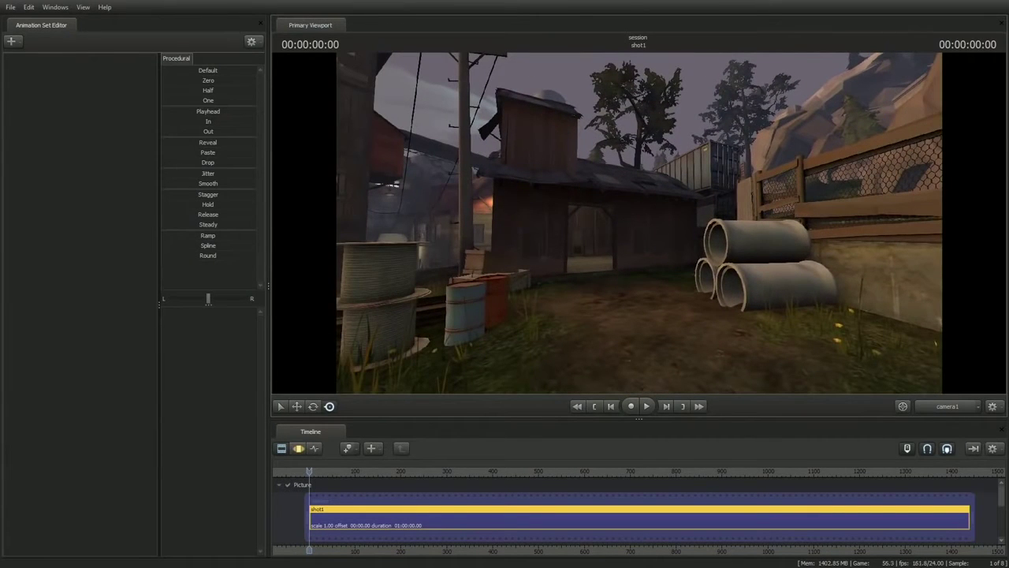
{"action": "left_click_drag", "start_coordinate": [919, 189], "coordinate": [918, 189]}
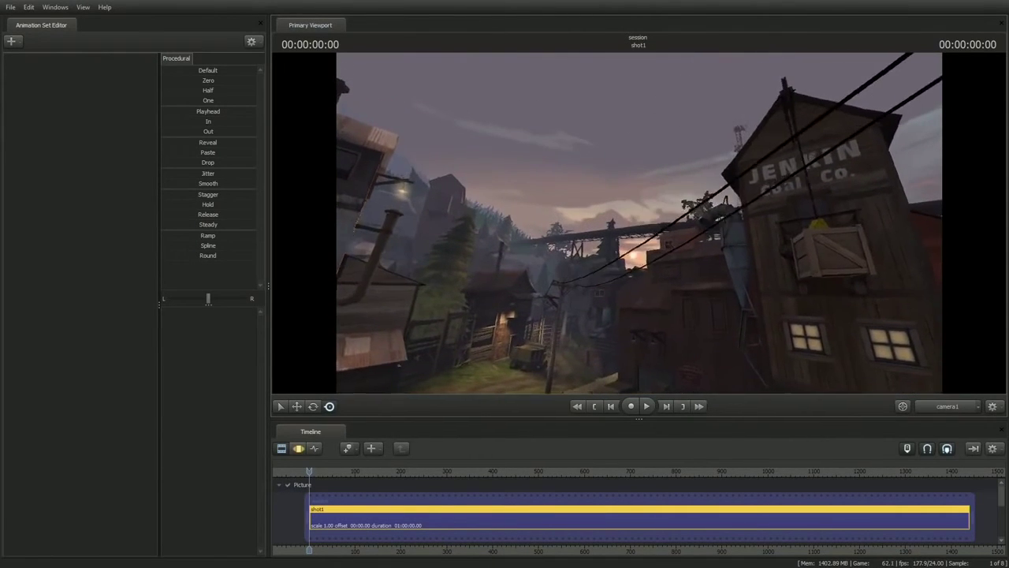
{"action": "left_click_drag", "start_coordinate": [918, 189], "coordinate": [918, 189]}
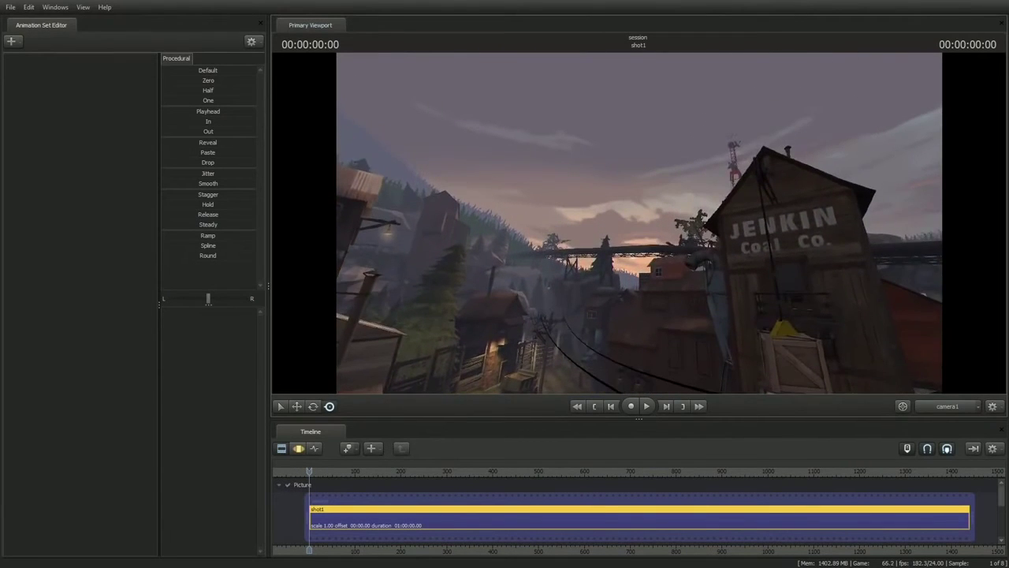
{"action": "left_click_drag", "start_coordinate": [919, 189], "coordinate": [918, 189]}
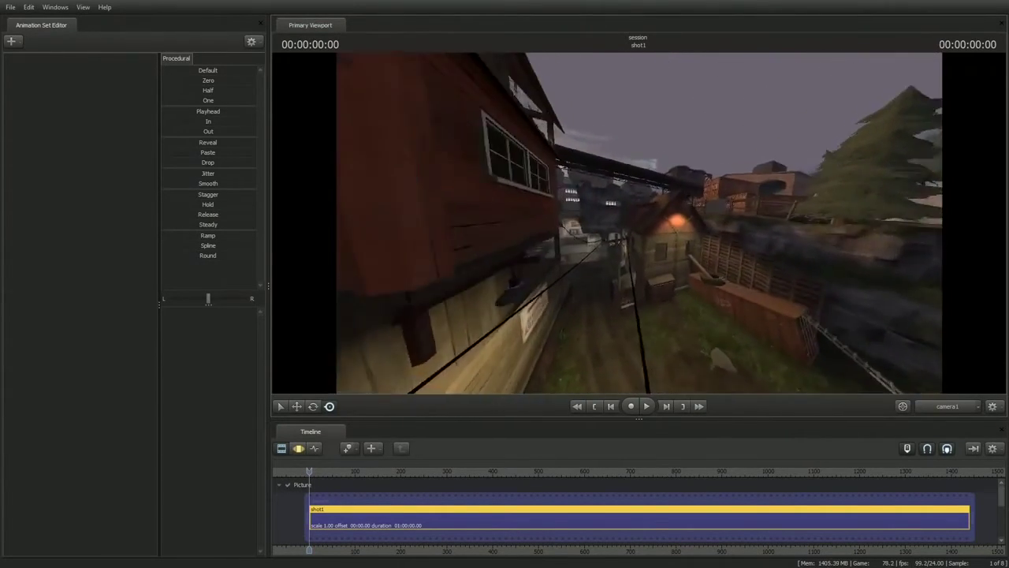
Fly the camera along the dirt road to the wooden staircase building and look down the valley
{"action": "left_click_drag", "start_coordinate": [639, 223], "coordinate": [550, 185]}
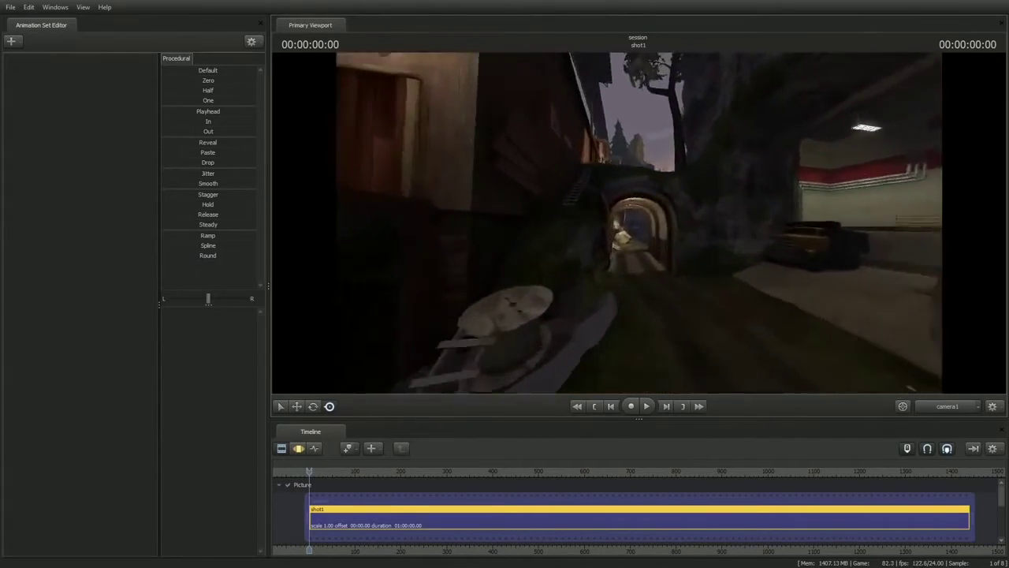
{"action": "key", "text": "w"}
{"action": "mouse_move", "coordinate": [638, 223]}
{"action": "left_mouse_down"}
{"action": "mouse_move", "coordinate": [627, 236]}
{"action": "mouse_move", "coordinate": [623, 197]}
{"action": "mouse_move", "coordinate": [619, 224]}
{"action": "left_mouse_up"}
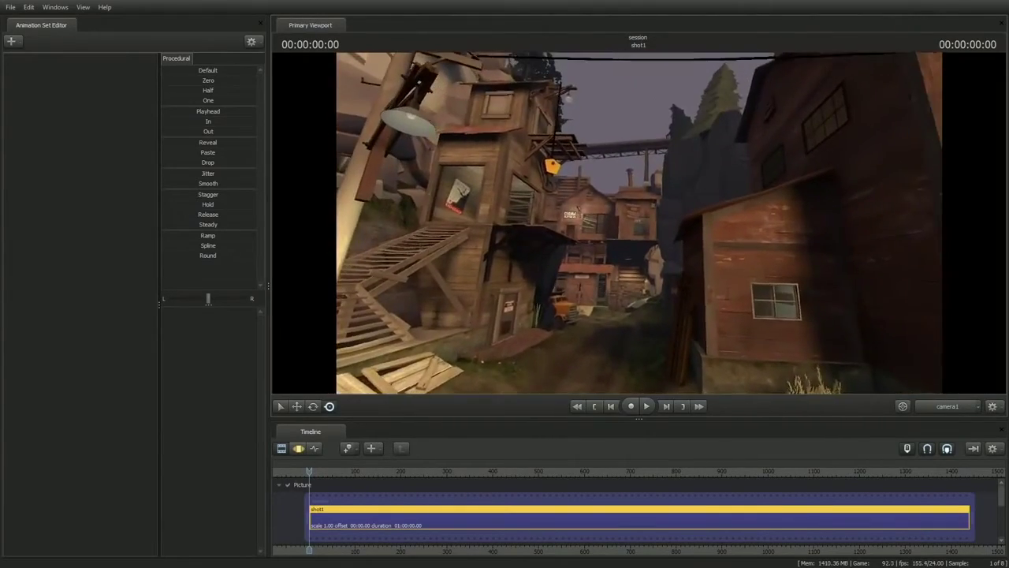
{"action": "mouse_move", "coordinate": [638, 223]}
{"action": "left_mouse_down"}
{"action": "mouse_move", "coordinate": [607, 207]}
{"action": "mouse_move", "coordinate": [595, 178]}
{"action": "mouse_move", "coordinate": [548, 172]}
{"action": "mouse_move", "coordinate": [527, 156]}
{"action": "mouse_move", "coordinate": [524, 175]}
{"action": "mouse_move", "coordinate": [507, 153]}
{"action": "mouse_move", "coordinate": [573, 173]}
{"action": "mouse_move", "coordinate": [489, 157]}
{"action": "mouse_move", "coordinate": [652, 231]}
{"action": "left_mouse_up"}
{"action": "left_click_drag", "start_coordinate": [722, 197], "coordinate": [844, 207]}
{"action": "mouse_move", "coordinate": [639, 223]}
{"action": "left_mouse_down"}
{"action": "mouse_move", "coordinate": [583, 223]}
{"action": "mouse_move", "coordinate": [757, 226]}
{"action": "mouse_move", "coordinate": [591, 211]}
{"action": "mouse_move", "coordinate": [552, 237]}
{"action": "mouse_move", "coordinate": [504, 221]}
{"action": "mouse_move", "coordinate": [575, 209]}
{"action": "mouse_move", "coordinate": [639, 233]}
{"action": "left_mouse_up"}
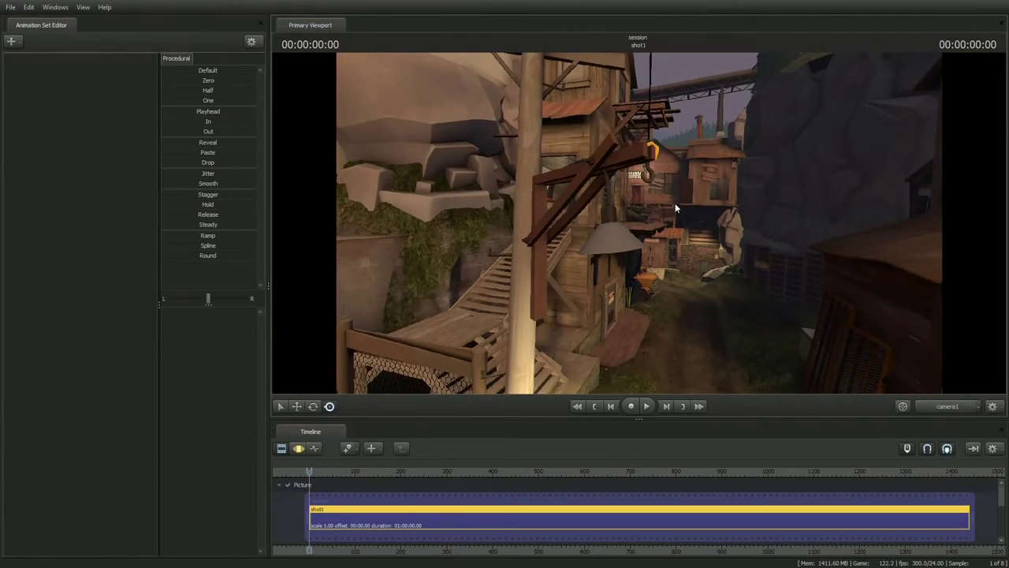
Frame camera1 on the orange truck, with the tunnel entrance and the wooden building's door in view
{"action": "left_click_drag", "start_coordinate": [728, 183], "coordinate": [435, 241]}
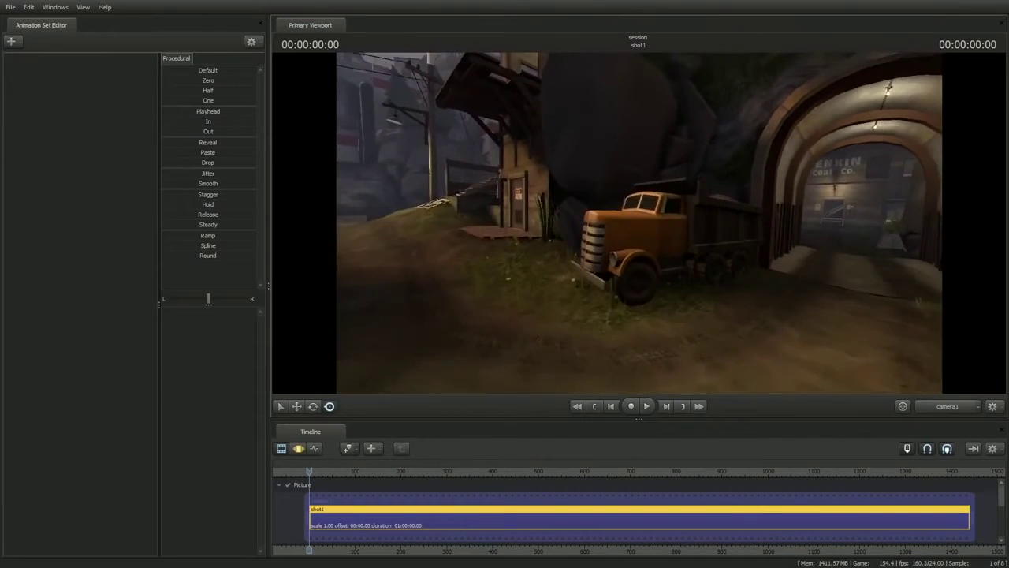
{"action": "left_click_drag", "start_coordinate": [640, 223], "coordinate": [661, 223]}
{"action": "key", "text": "w"}
{"action": "key", "text": "s"}
{"action": "key", "text": "s"}
{"action": "key", "text": "w"}
{"action": "key", "text": "s"}
{"action": "key", "text": "s"}
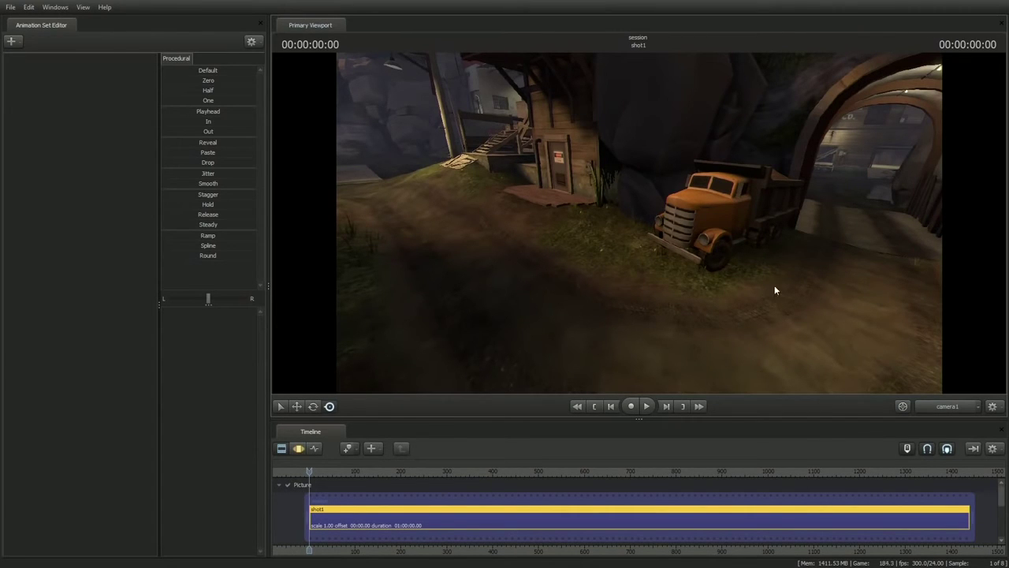
Switch to the work camera, fly it close to the truck's front wheel and compare it with the camera1 view
{"action": "left_click", "coordinate": [949, 406]}
{"action": "left_click_drag", "start_coordinate": [770, 224], "coordinate": [638, 223]}
{"action": "key", "text": "w"}
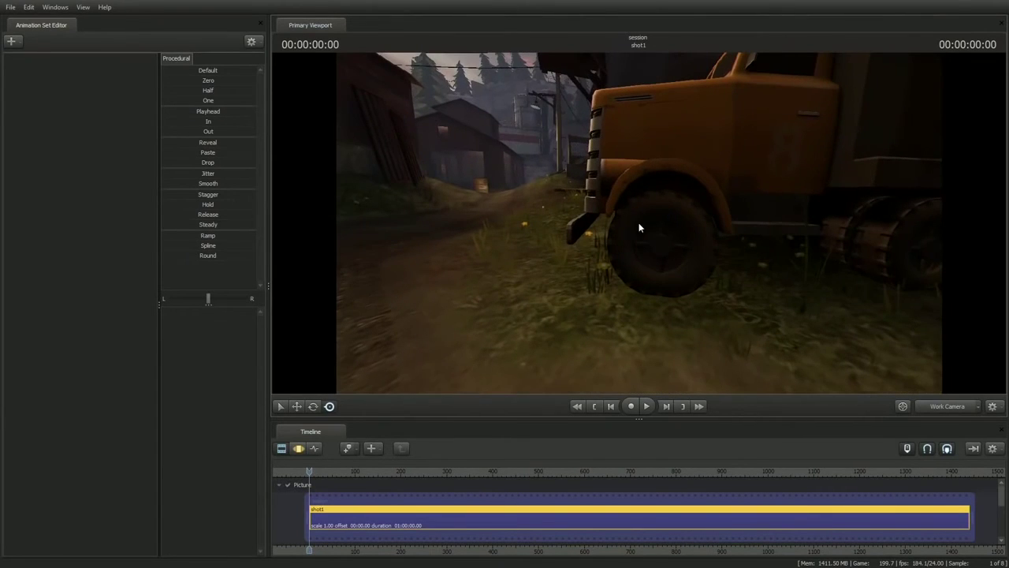
{"action": "left_click", "coordinate": [946, 406]}
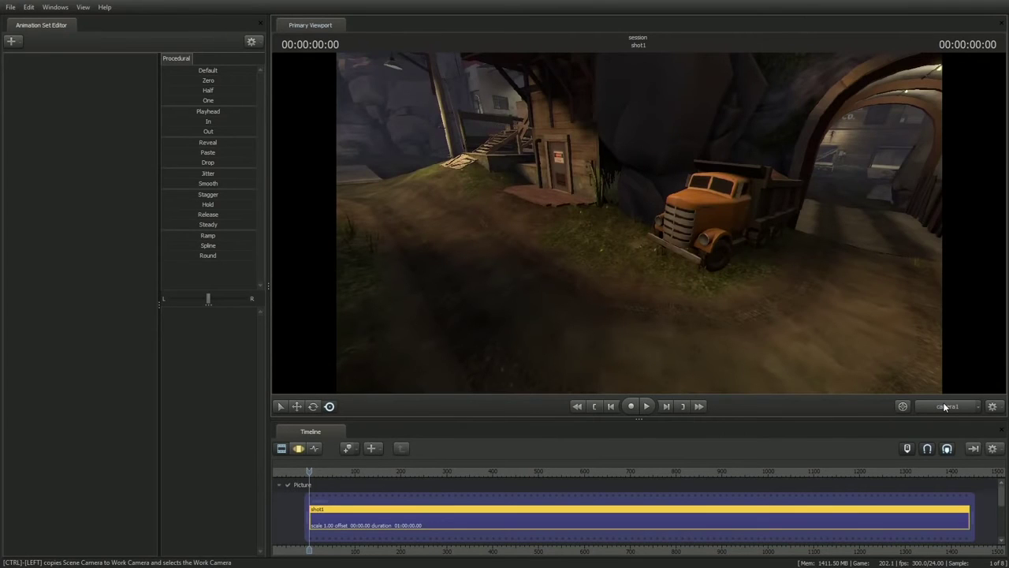
{"action": "left_click", "coordinate": [945, 406]}
{"action": "left_click", "coordinate": [945, 406]}
{"action": "left_click", "coordinate": [945, 406]}
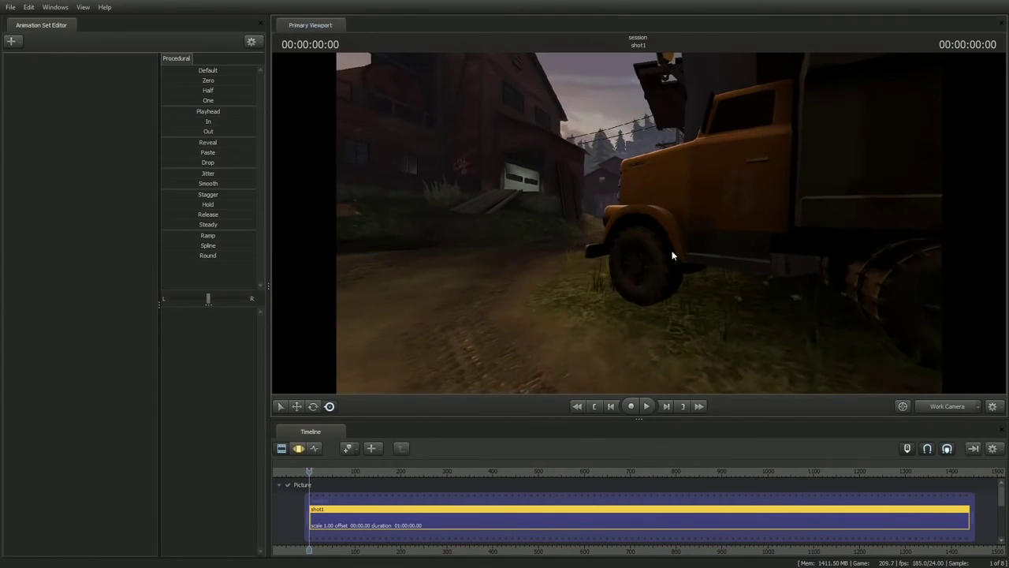
{"action": "left_click", "coordinate": [945, 405]}
{"action": "left_click", "coordinate": [943, 405]}
{"action": "left_click", "coordinate": [943, 405]}
{"action": "left_click", "coordinate": [943, 405]}
Copy the scene camera's view to the work camera, move it up to the truck's front and return to camera1
{"action": "left_click", "coordinate": [943, 405], "text": "ctrl"}
{"action": "key", "text": "w"}
{"action": "left_click_drag", "start_coordinate": [898, 342], "coordinate": [849, 347]}
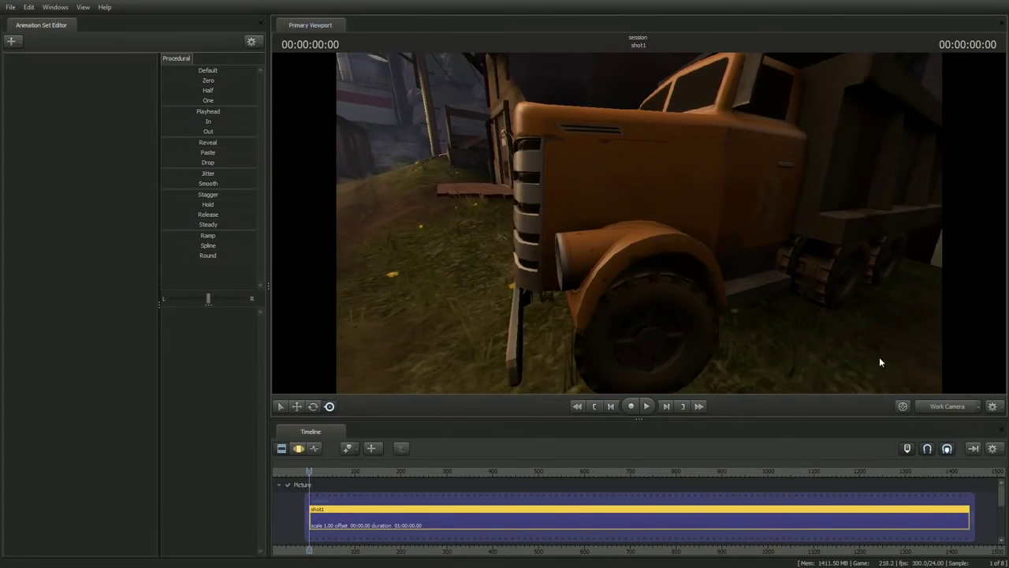
{"action": "left_click", "coordinate": [944, 405]}
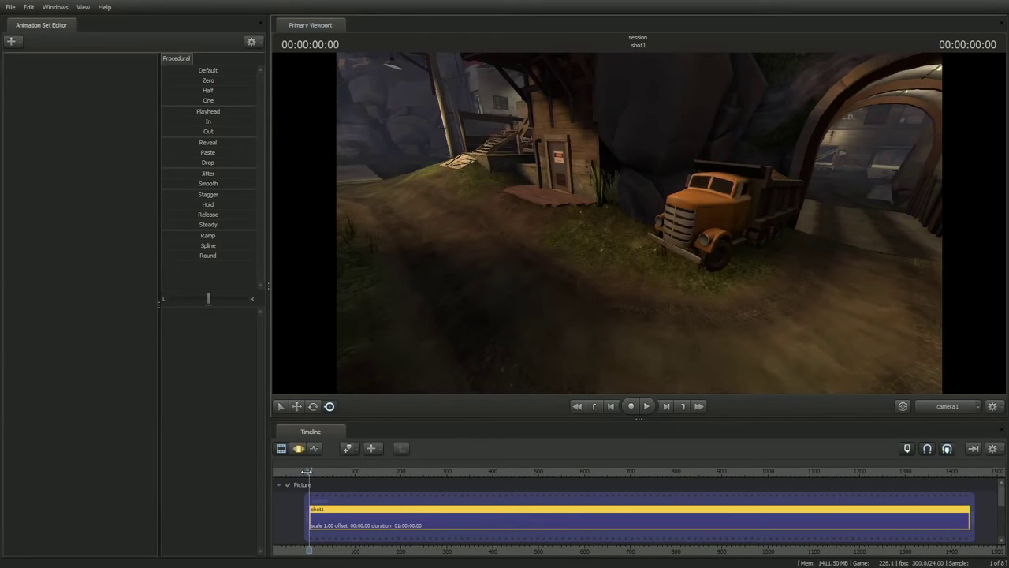
Scrub the playhead from the start of shot1 to about frame 600 and play the shot briefly
{"action": "left_click_drag", "start_coordinate": [307, 470], "coordinate": [602, 473]}
{"action": "mouse_move", "coordinate": [640, 497]}
{"action": "middle_mouse_down"}
{"action": "mouse_move", "coordinate": [491, 499]}
{"action": "mouse_move", "coordinate": [793, 495]}
{"action": "mouse_move", "coordinate": [529, 502]}
{"action": "mouse_move", "coordinate": [659, 502]}
{"action": "middle_mouse_up"}
{"action": "left_click", "coordinate": [646, 407]}
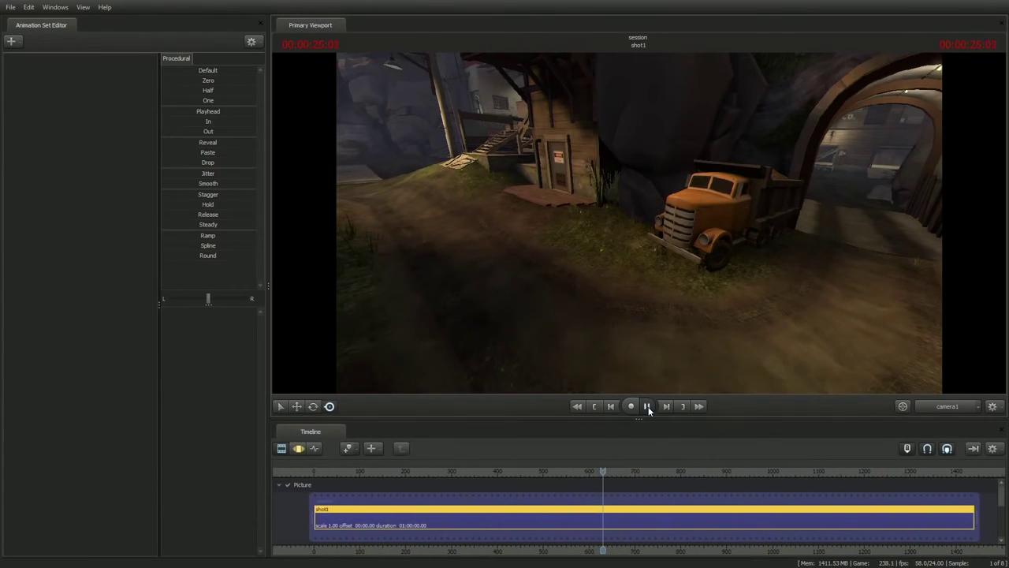
Zoom the timeline out and in around shot1 and move the playhead to 00:00:46:02
{"action": "scroll", "coordinate": [664, 492], "scroll_direction": "down", "scroll_amount": 5}
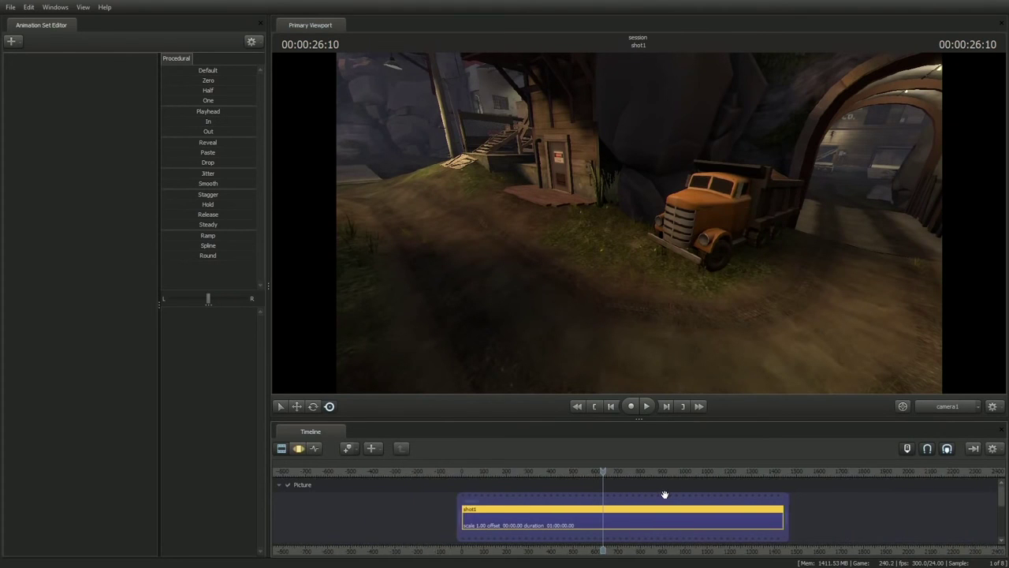
{"action": "scroll", "coordinate": [631, 514], "scroll_direction": "up", "scroll_amount": 7}
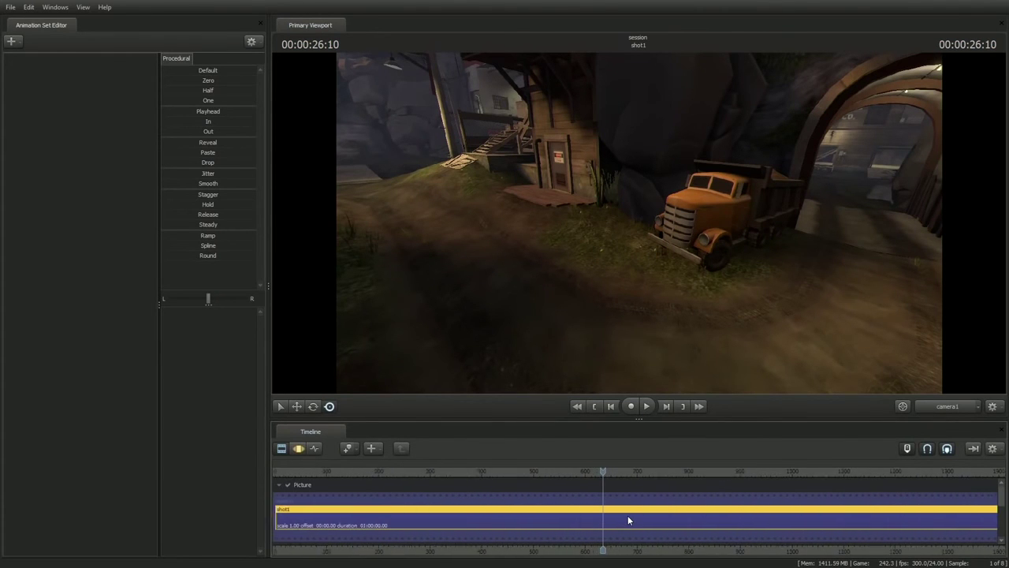
{"action": "scroll", "coordinate": [627, 514], "scroll_direction": "down", "scroll_amount": 3}
{"action": "left_click_drag", "start_coordinate": [628, 517], "coordinate": [509, 513]}
{"action": "scroll", "coordinate": [509, 513], "scroll_direction": "down", "scroll_amount": 4}
{"action": "left_click", "coordinate": [584, 471]}
{"action": "scroll", "coordinate": [593, 516], "scroll_direction": "up", "scroll_amount": 3}
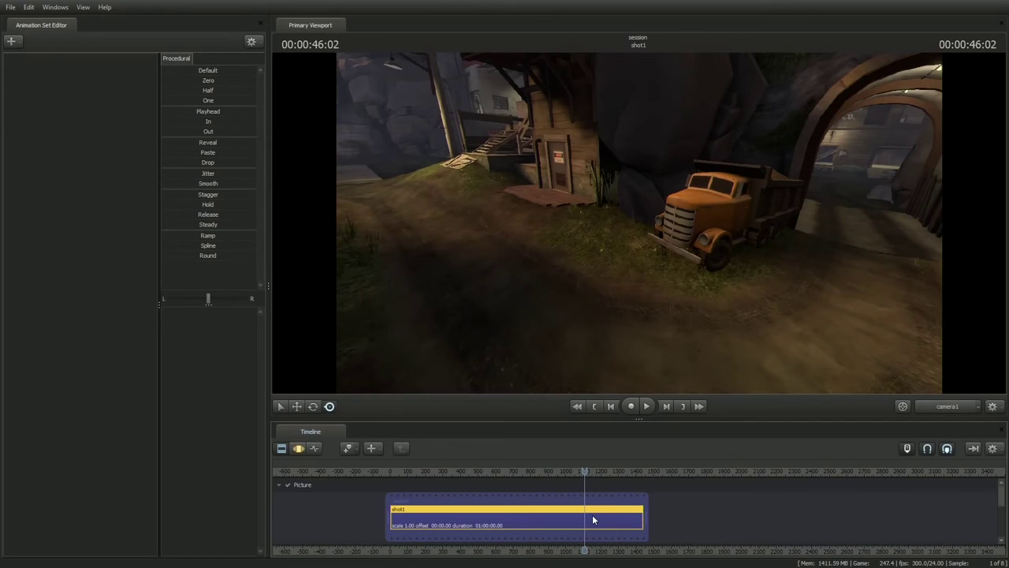
{"action": "scroll", "coordinate": [593, 518], "scroll_direction": "up", "scroll_amount": 2}
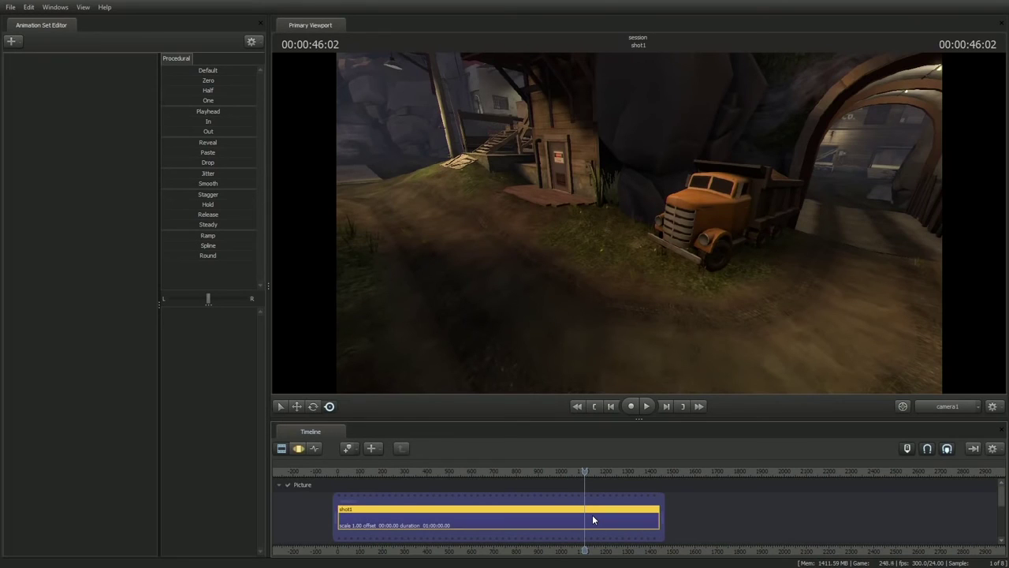
Jump the playhead between the start and end of shot1, finish at the start and shift the timeline beneath it
{"action": "key", "text": "Home"}
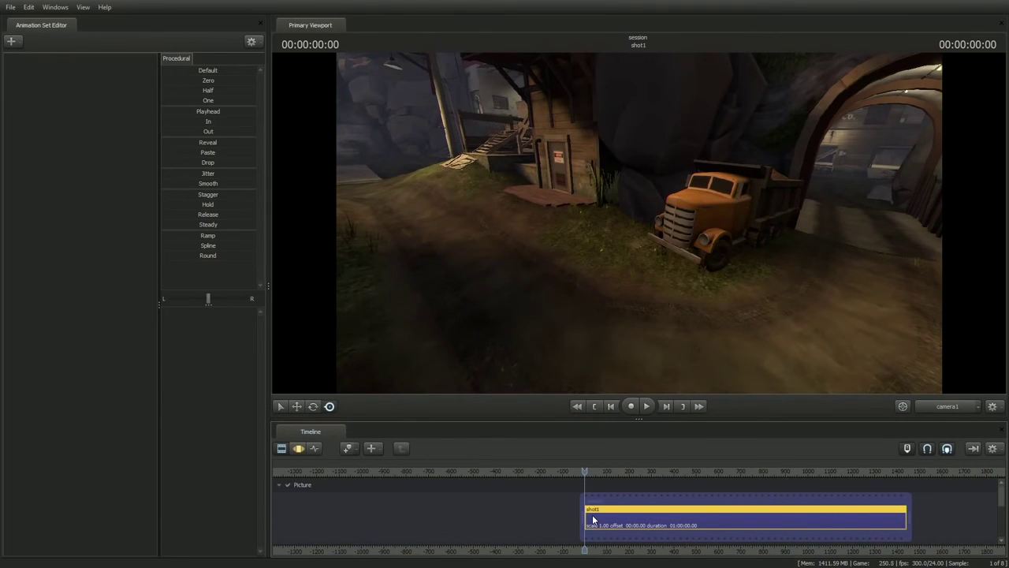
{"action": "key", "text": "End"}
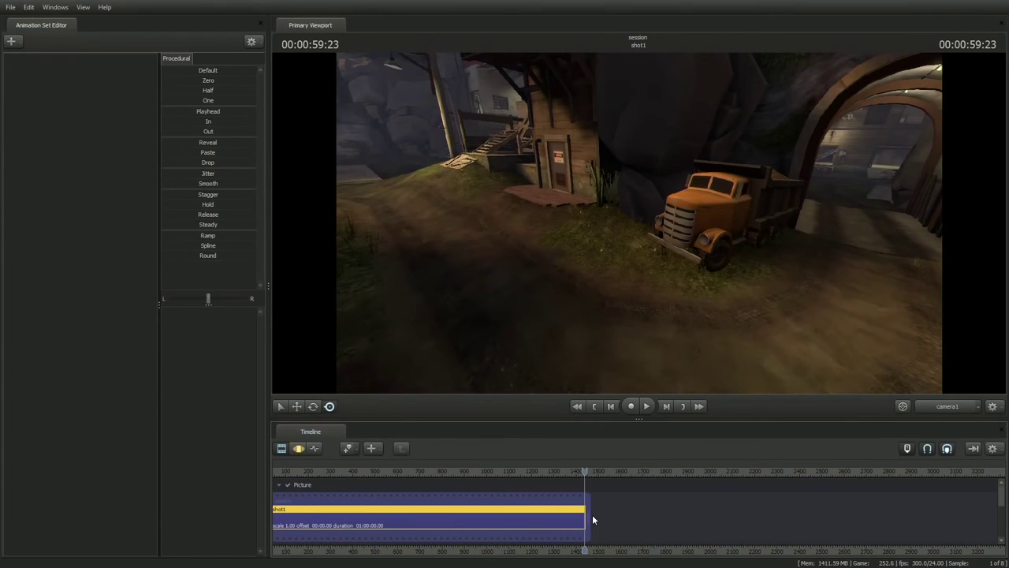
{"action": "key", "text": "Home"}
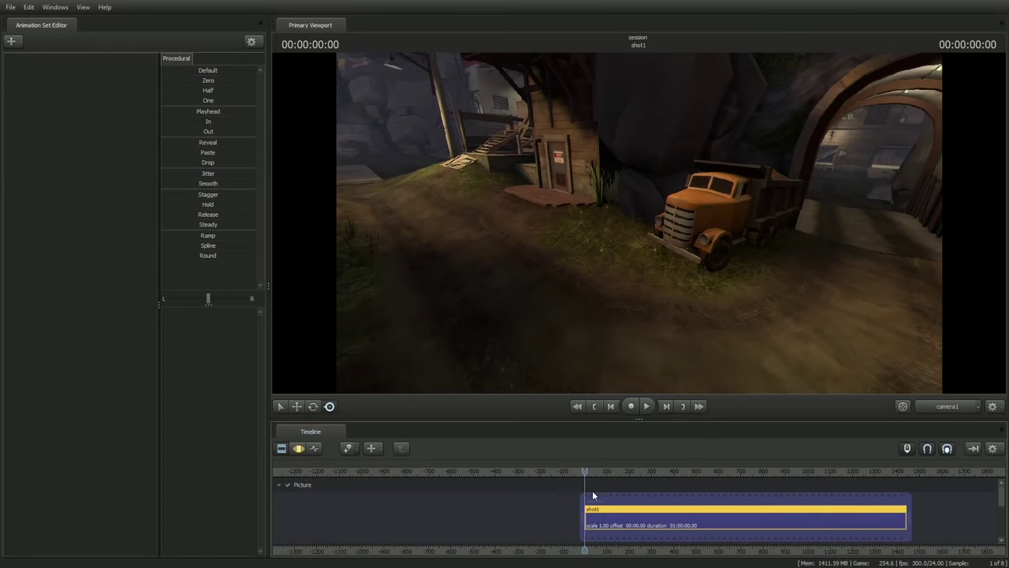
{"action": "key", "text": "End"}
{"action": "key", "text": "Home"}
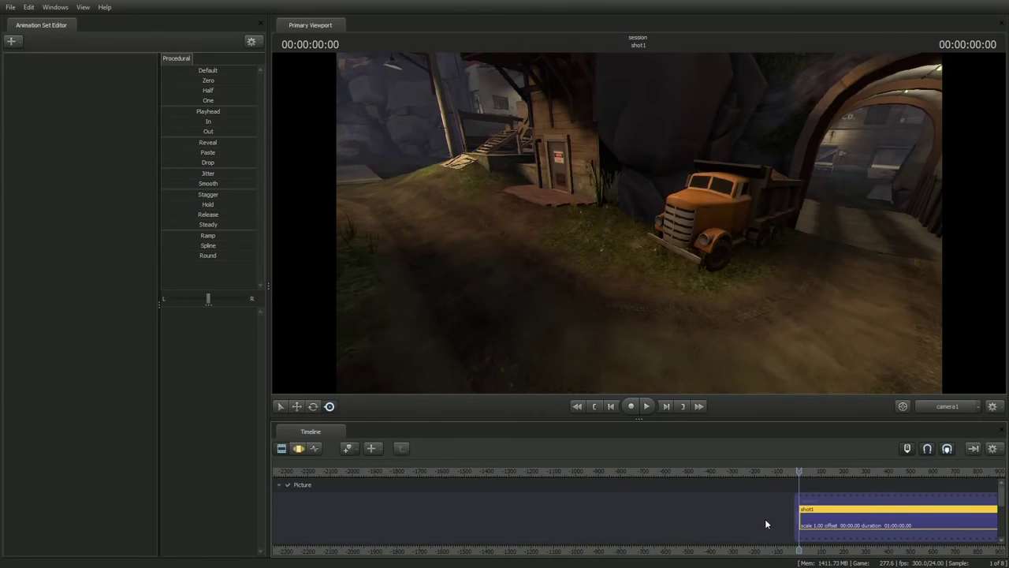
{"action": "left_click_drag", "start_coordinate": [800, 551], "coordinate": [568, 551]}
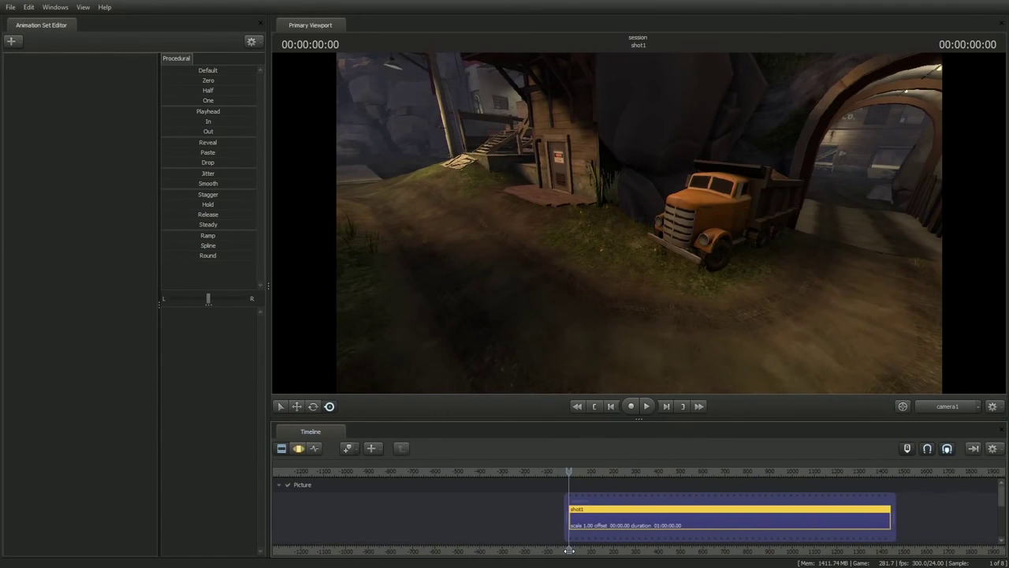
{"action": "left_click_drag", "start_coordinate": [567, 551], "coordinate": [625, 534]}
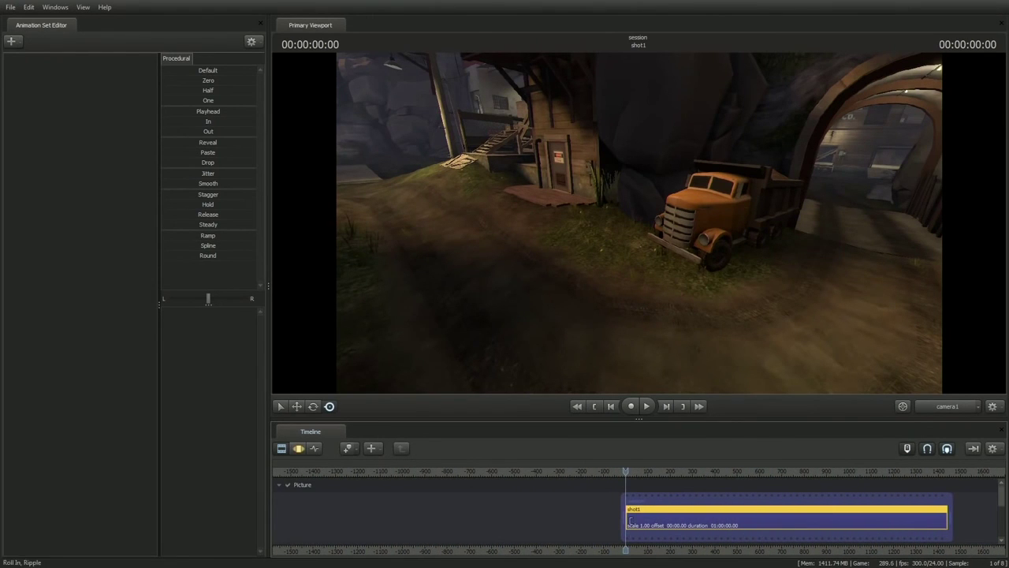
Move the playhead to several points along shot1, ending at 00:00:22:23
{"action": "left_click", "coordinate": [728, 471]}
{"action": "left_click", "coordinate": [664, 470]}
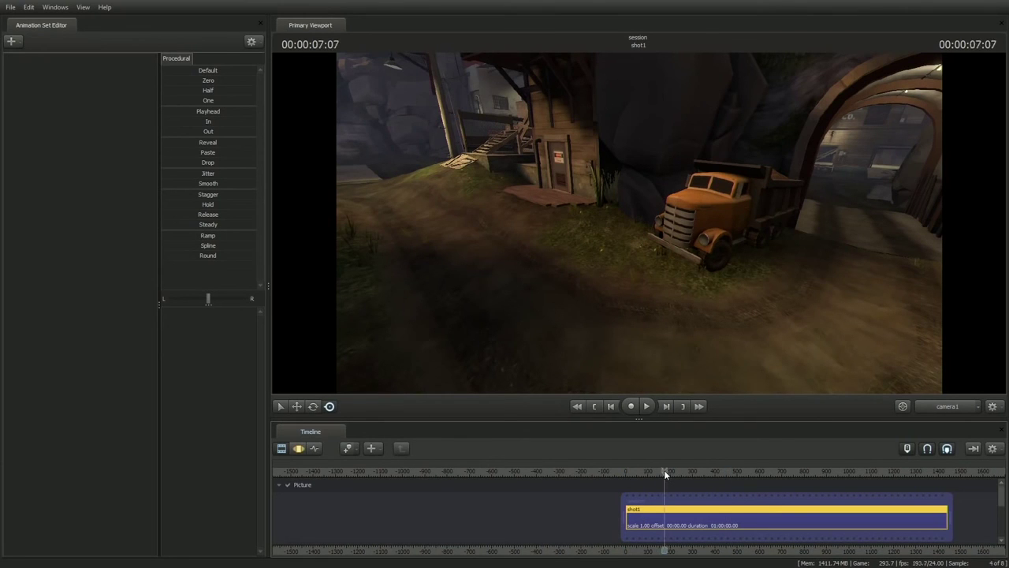
{"action": "left_click", "coordinate": [862, 472]}
{"action": "left_click", "coordinate": [793, 471]}
{"action": "left_click", "coordinate": [687, 470]}
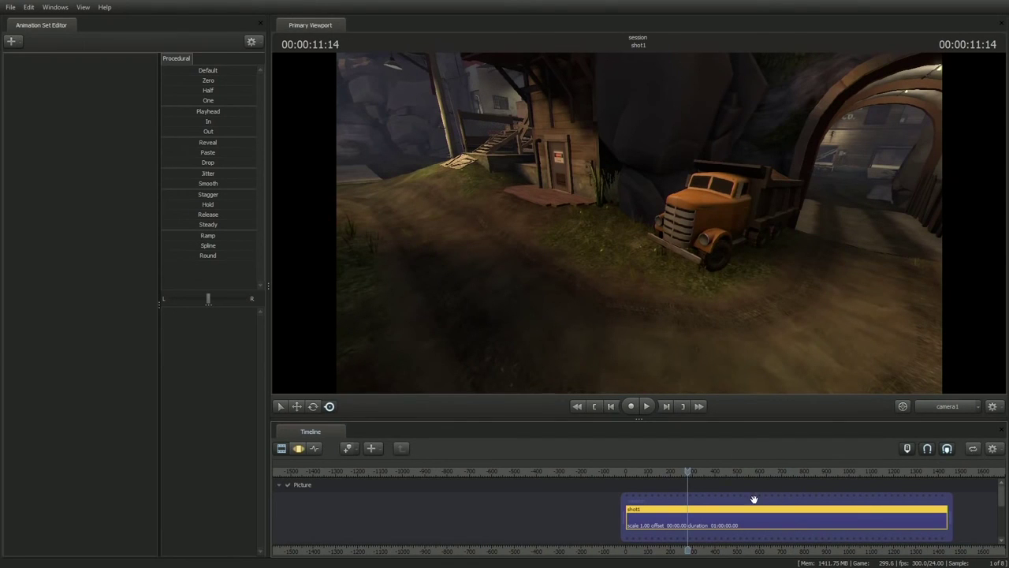
{"action": "middle_click_drag", "start_coordinate": [756, 502], "coordinate": [696, 501]}
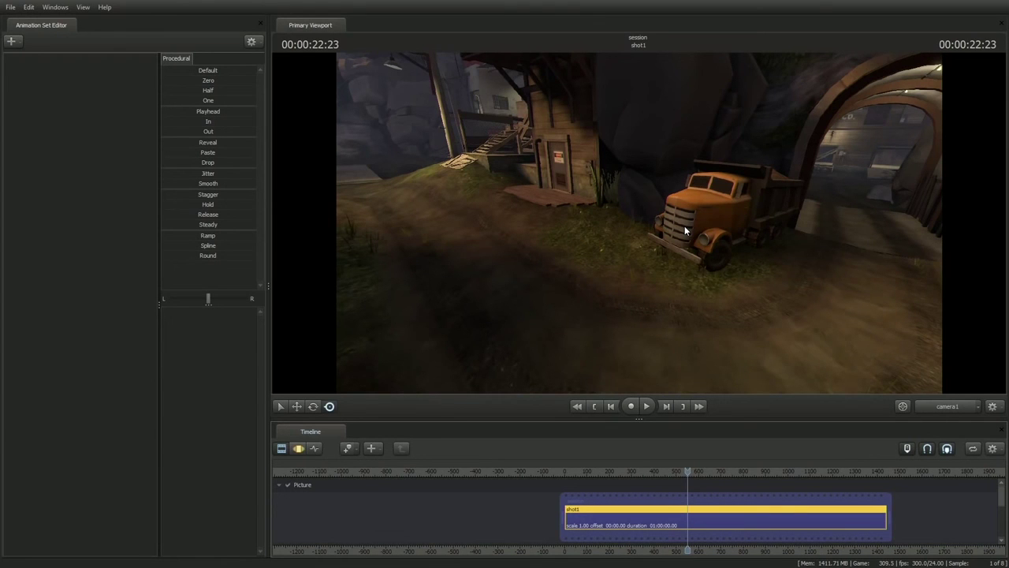
Bring up the file commands for the session
{"action": "left_click", "coordinate": [10, 6]}
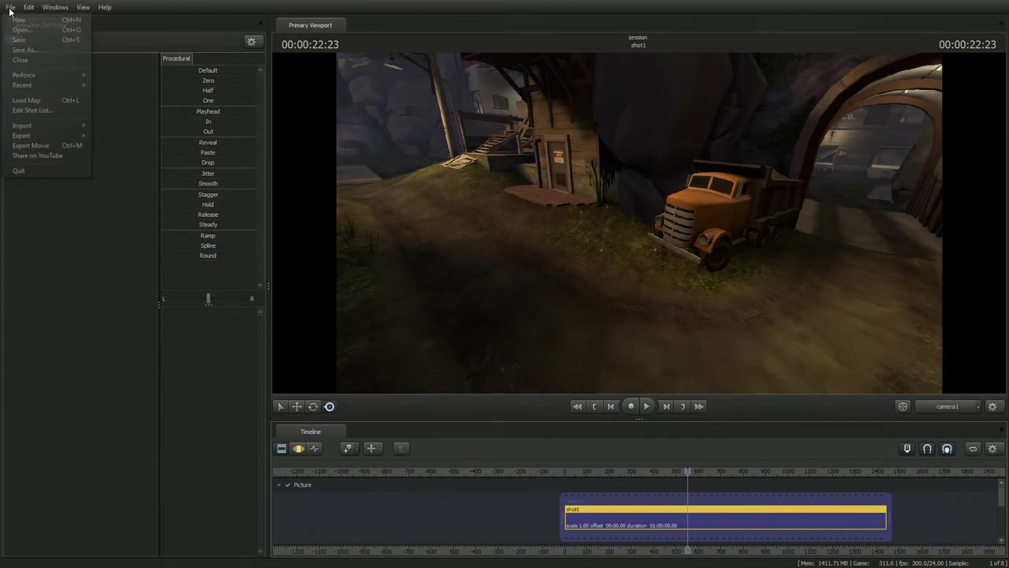